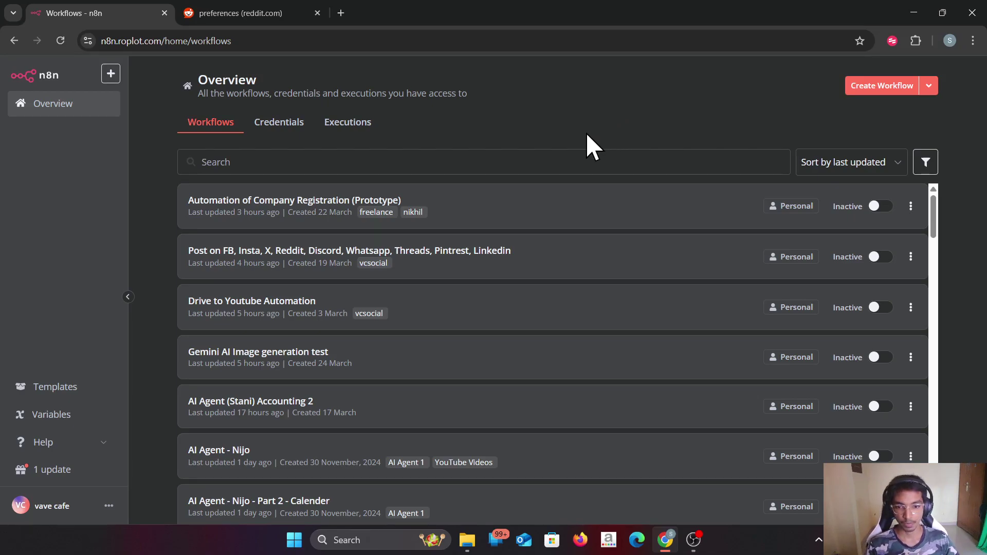
Create a new blank workflow, 'My workflow 14'.
{"action": "left_click", "coordinate": [854, 91]}
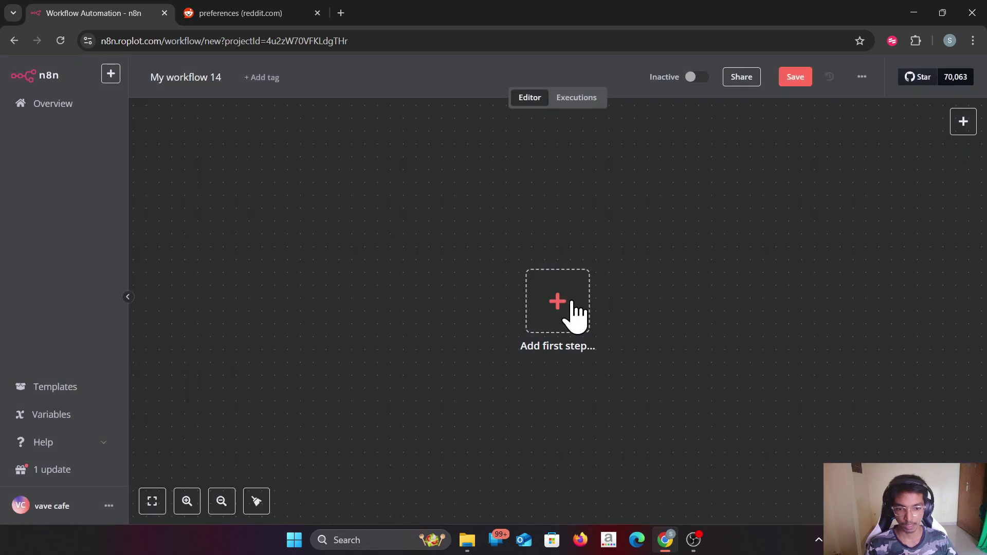
Add a Reddit post action as the workflow's first node.
{"action": "left_click", "coordinate": [567, 305]}
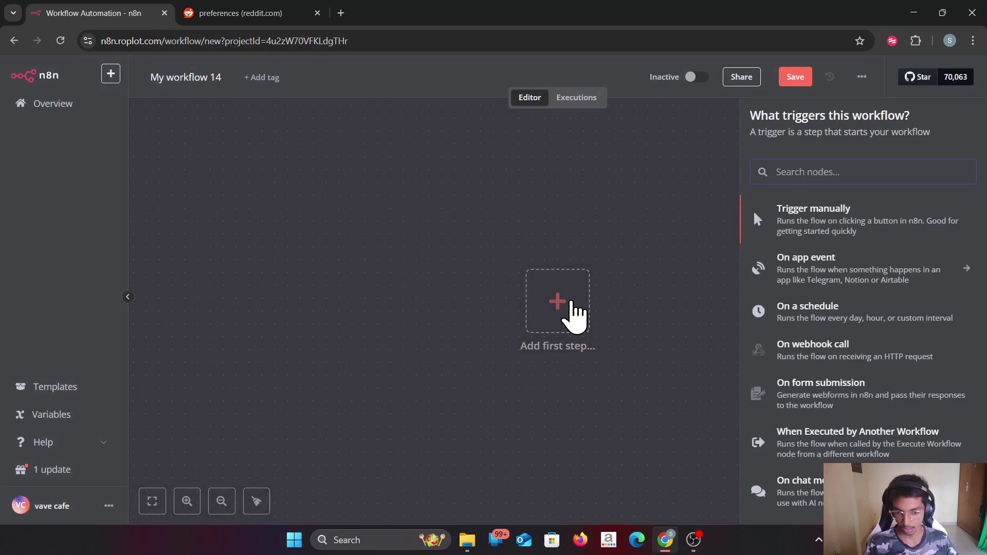
{"action": "type", "text": "redd"}
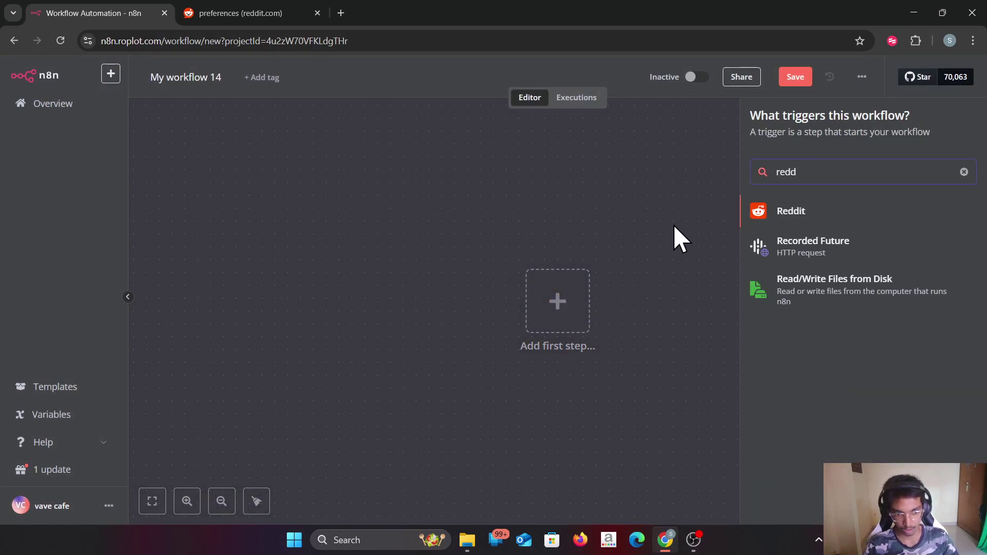
{"action": "left_click", "coordinate": [758, 211]}
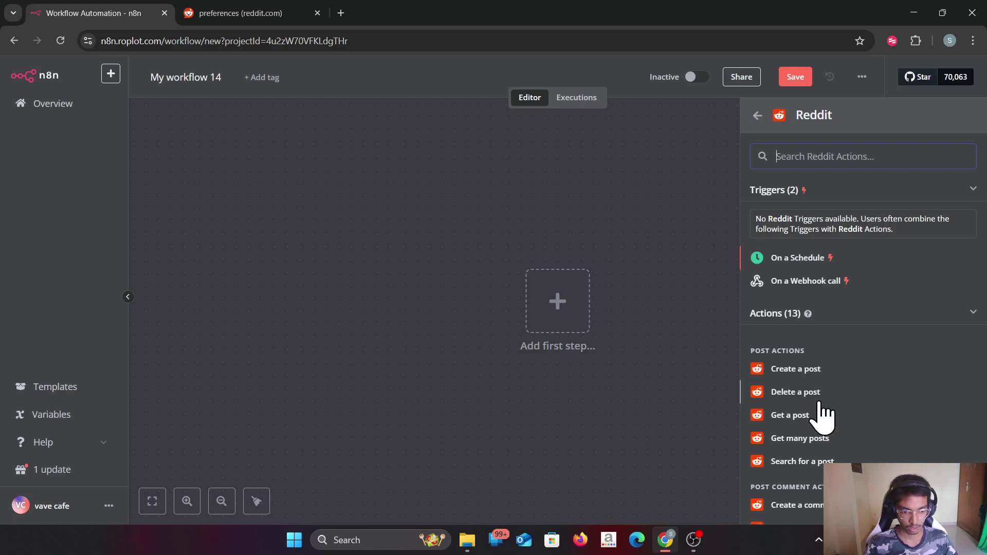
{"action": "scroll", "coordinate": [825, 415], "scroll_direction": "down", "scroll_amount": 1}
{"action": "left_click", "coordinate": [796, 304]}
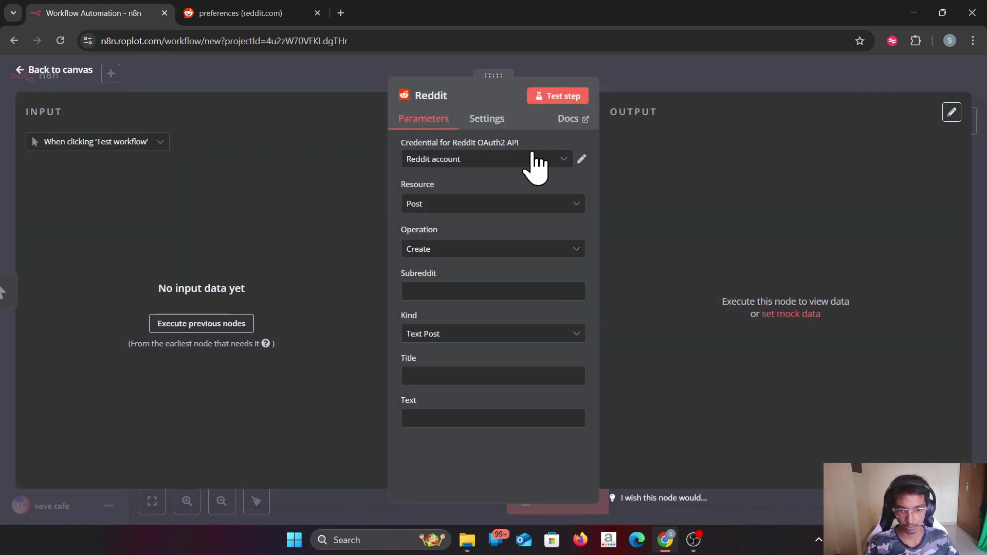
Start a new Reddit OAuth2 credential and copy its OAuth redirect URL.
{"action": "left_click", "coordinate": [538, 159]}
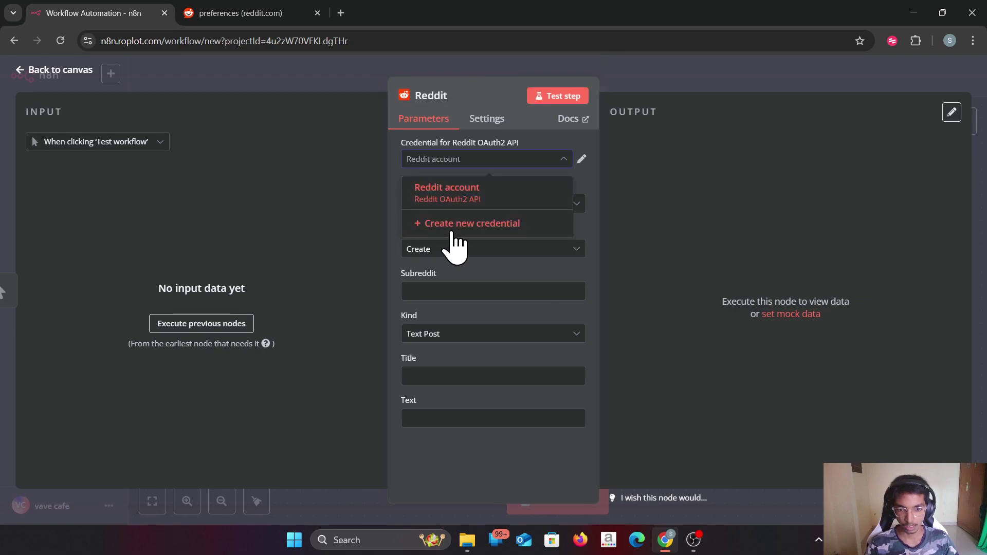
{"action": "left_click", "coordinate": [472, 223]}
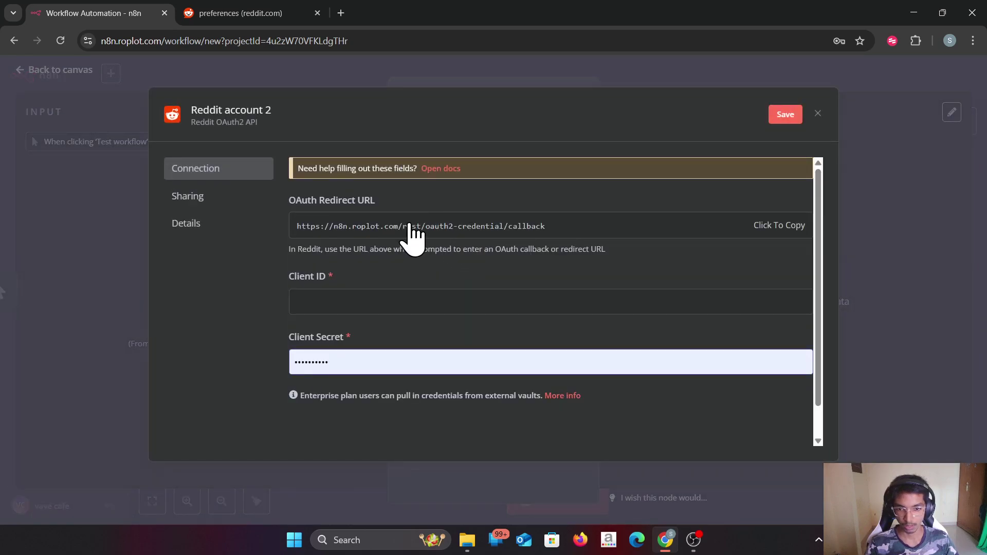
{"action": "left_click", "coordinate": [410, 232]}
Open Reddit's app preferences page and start registering another app.
{"action": "left_click", "coordinate": [255, 13]}
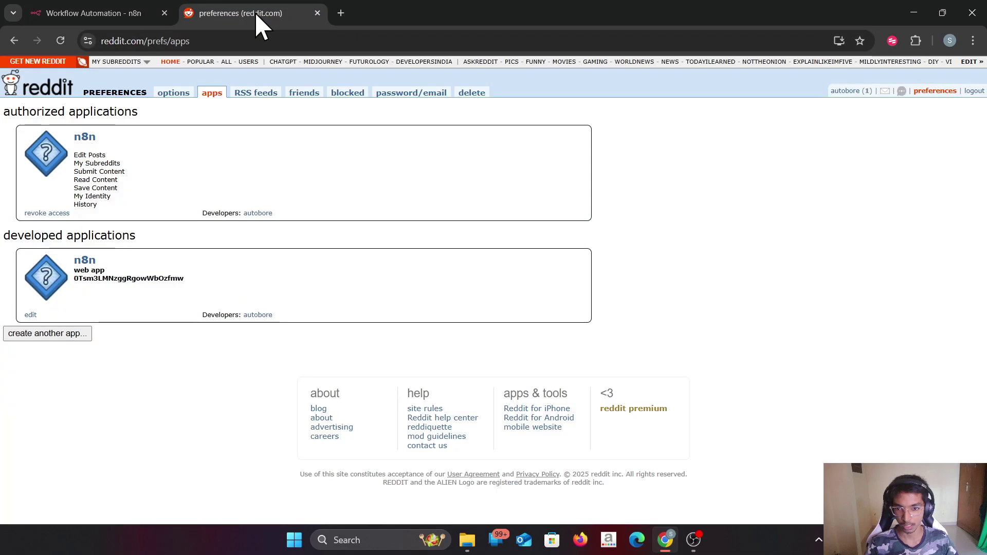
{"action": "left_click", "coordinate": [216, 41]}
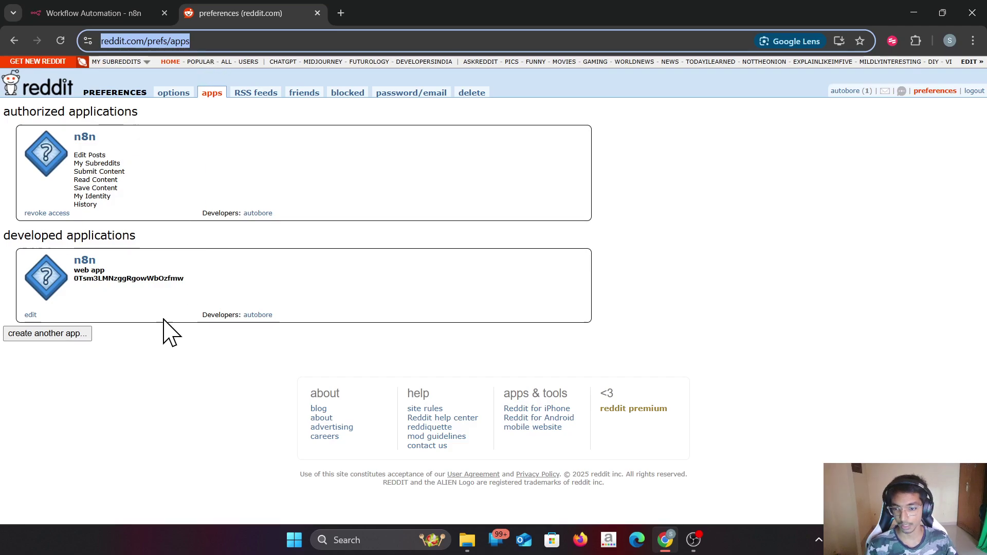
{"action": "left_click", "coordinate": [123, 343]}
{"action": "left_click", "coordinate": [45, 333]}
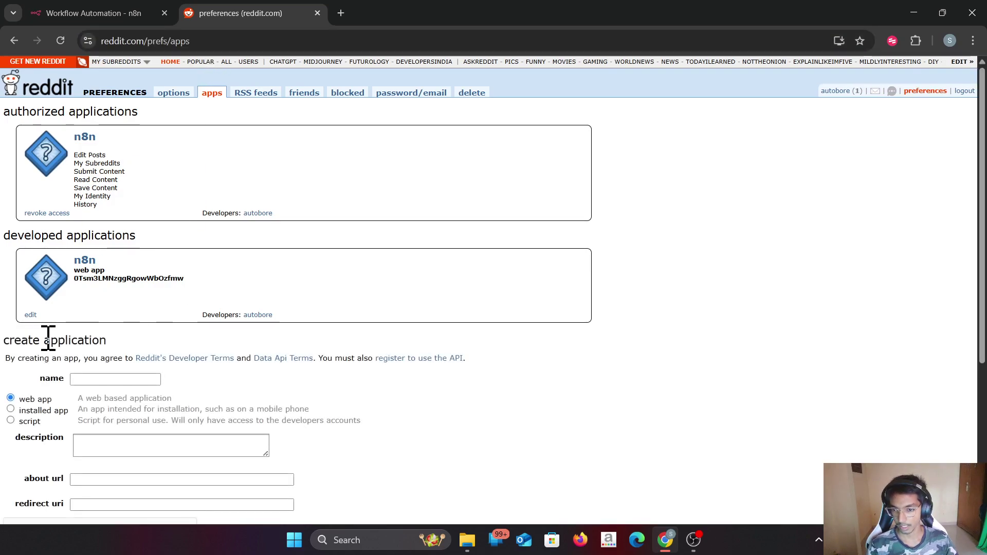
{"action": "scroll", "coordinate": [243, 374], "scroll_direction": "down", "scroll_amount": 1}
{"action": "scroll", "coordinate": [246, 376], "scroll_direction": "down", "scroll_amount": 1}
Name the app 'n8n test' and paste the n8n callback URL as redirect URI.
{"action": "left_click", "coordinate": [114, 250]}
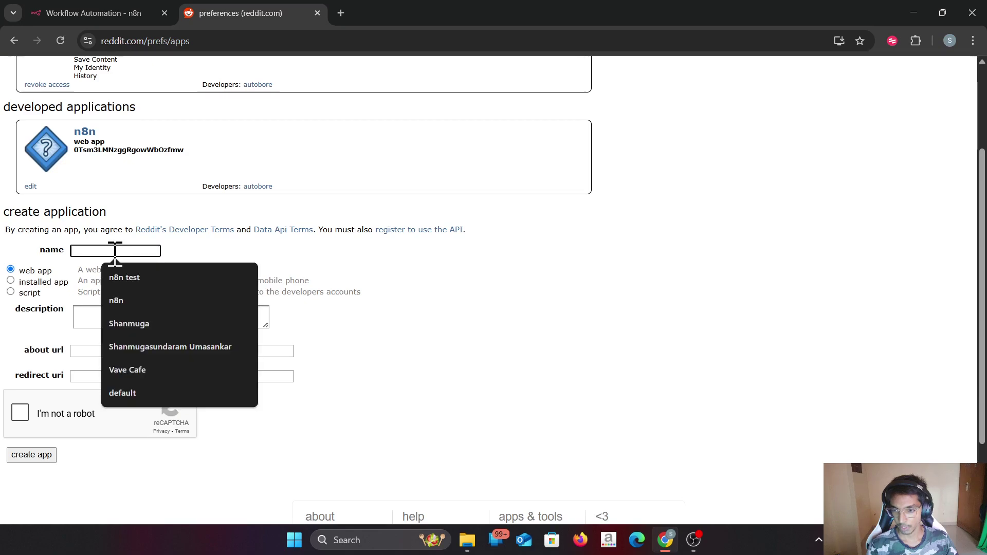
{"action": "type", "text": "n8n test"}
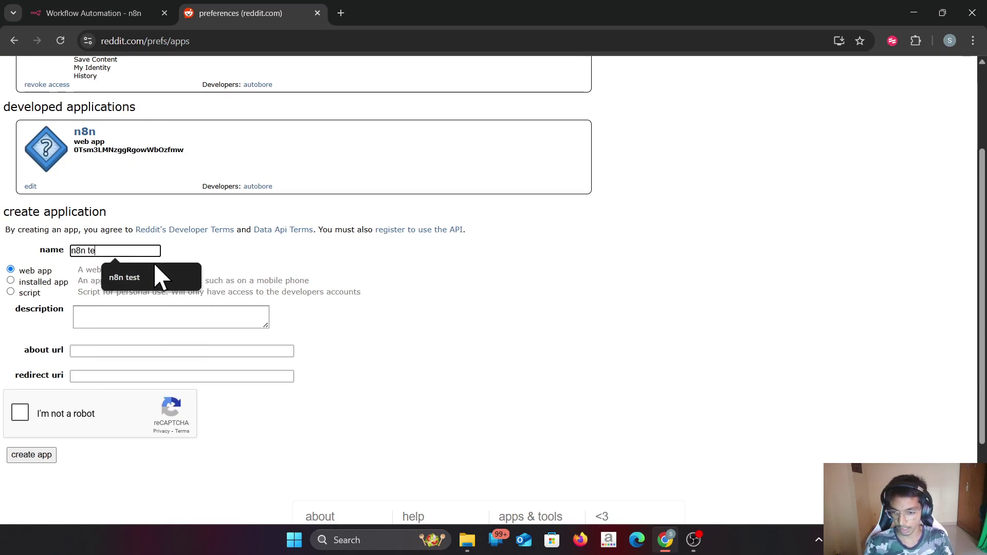
{"action": "left_click", "coordinate": [252, 275]}
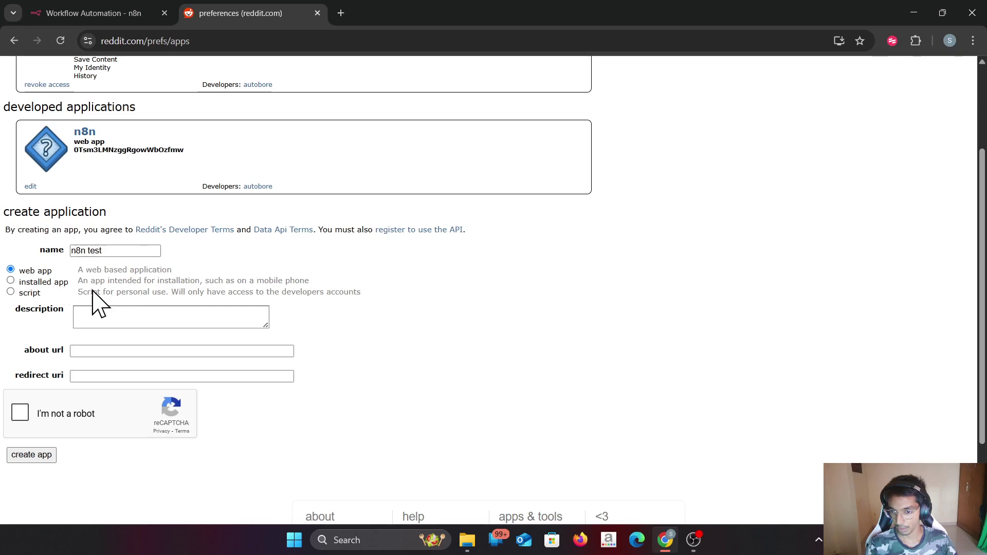
{"action": "left_click", "coordinate": [97, 378]}
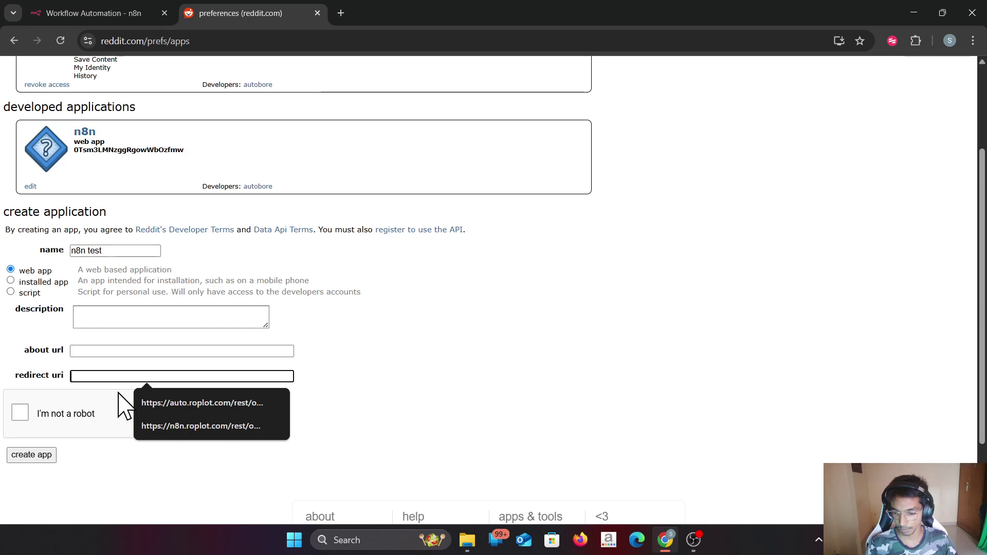
{"action": "key", "text": "Down"}
{"action": "key", "text": "Down"}
{"action": "key", "text": "Return"}
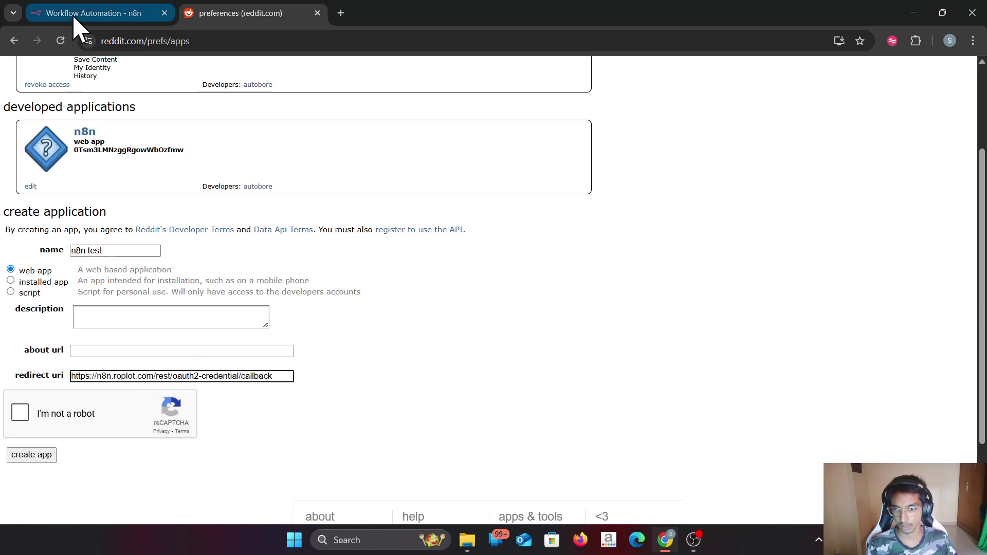
Pass the reCAPTCHA check and create the 'n8n test' app.
{"action": "left_click", "coordinate": [85, 13]}
{"action": "left_click", "coordinate": [233, 13]}
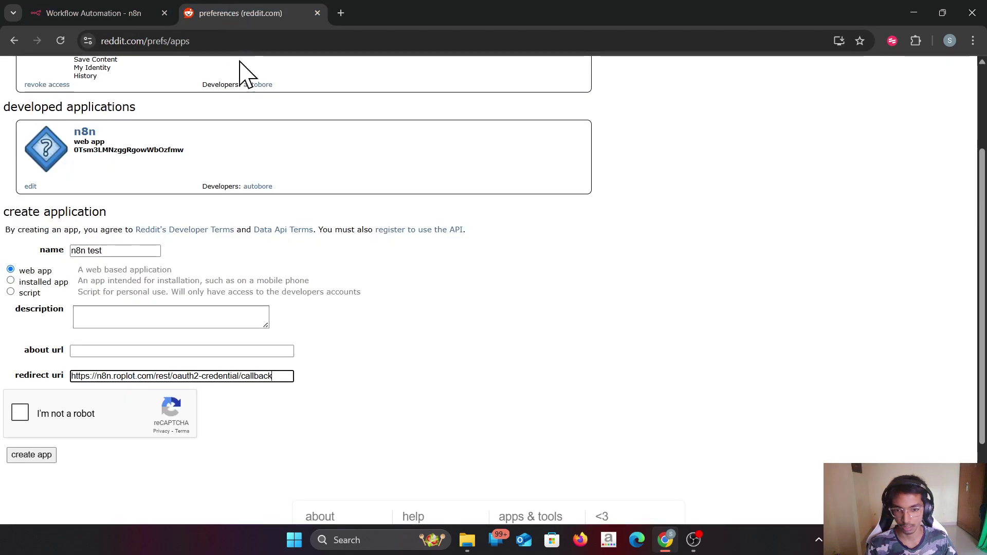
{"action": "left_click", "coordinate": [27, 414]}
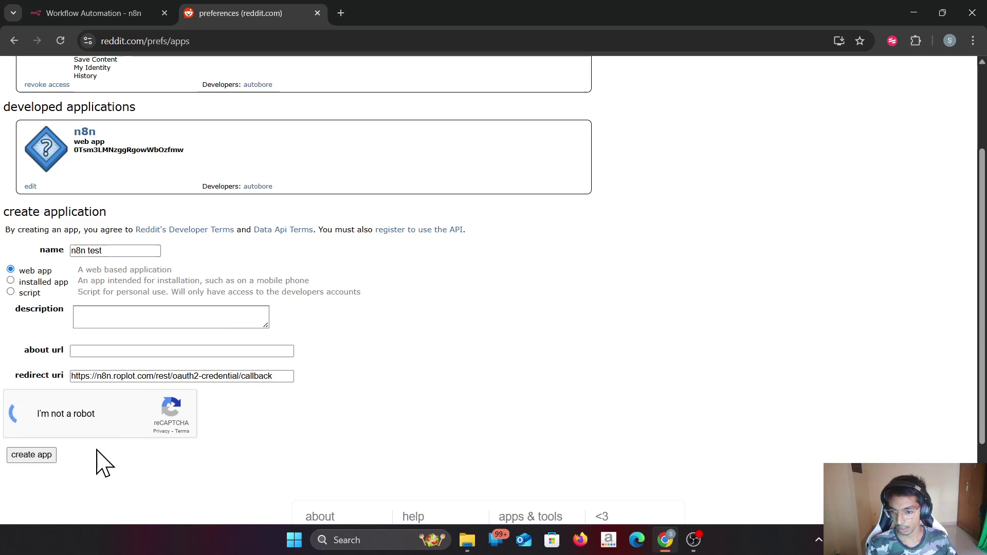
{"action": "left_click", "coordinate": [32, 454]}
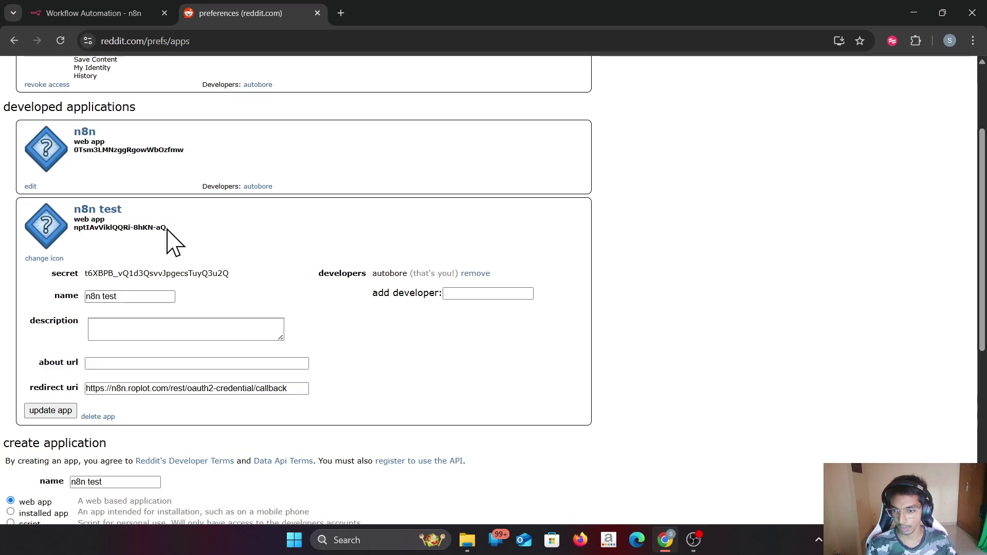
Copy the 'n8n test' app's client ID into the credential's Client ID field.
{"action": "mouse_move", "coordinate": [165, 228]}
{"action": "left_mouse_down"}
{"action": "mouse_move", "coordinate": [72, 247]}
{"action": "mouse_move", "coordinate": [75, 230]}
{"action": "left_mouse_up"}
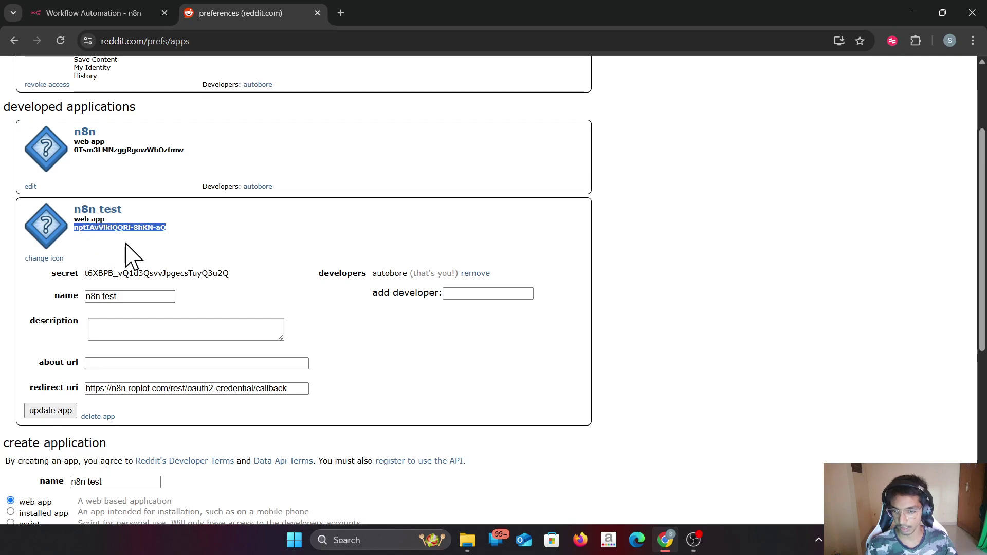
{"action": "key", "text": "ctrl+c"}
{"action": "left_click", "coordinate": [103, 12]}
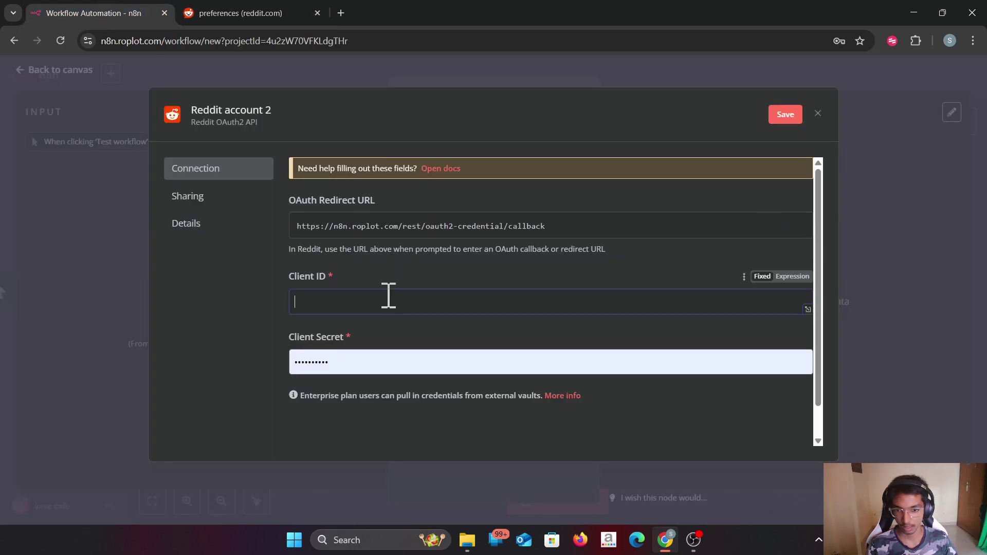
{"action": "key", "text": "ctrl+v"}
{"action": "left_click", "coordinate": [254, 13]}
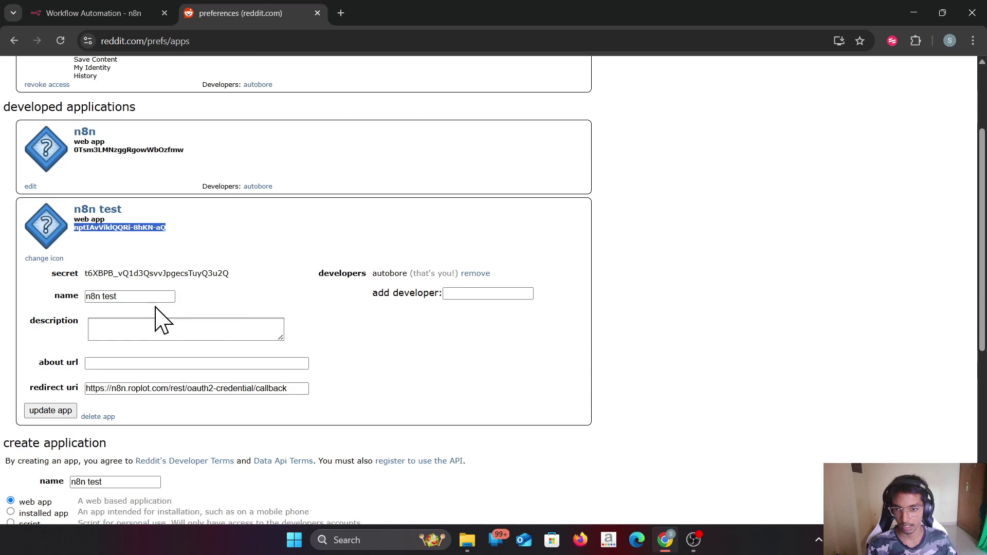
Paste the app's secret into Client Secret, with no leading space.
{"action": "left_click_drag", "start_coordinate": [83, 273], "coordinate": [226, 273]}
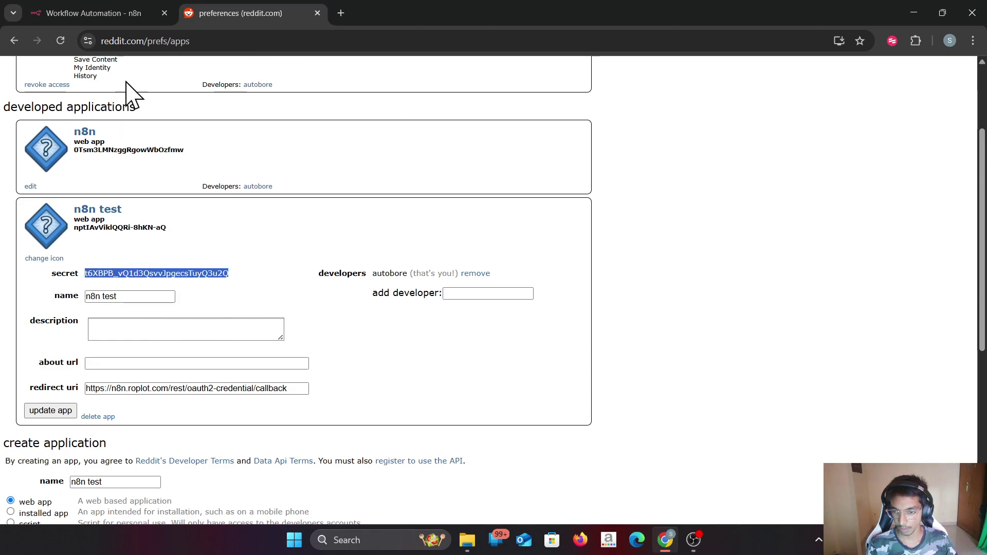
{"action": "key", "text": "ctrl+c"}
{"action": "left_click", "coordinate": [92, 13]}
{"action": "left_click", "coordinate": [400, 362]}
{"action": "key", "text": "ctrl+v"}
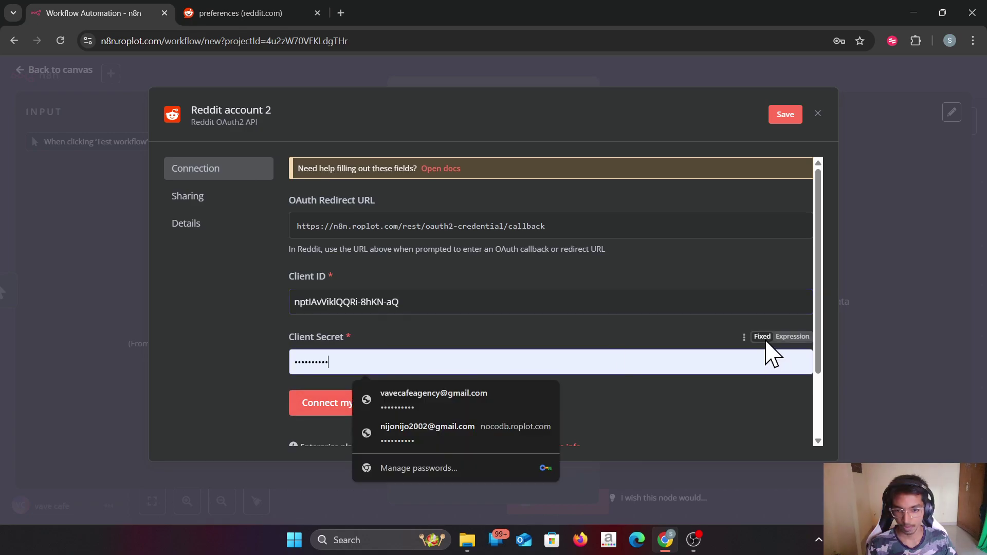
{"action": "left_click", "coordinate": [792, 336]}
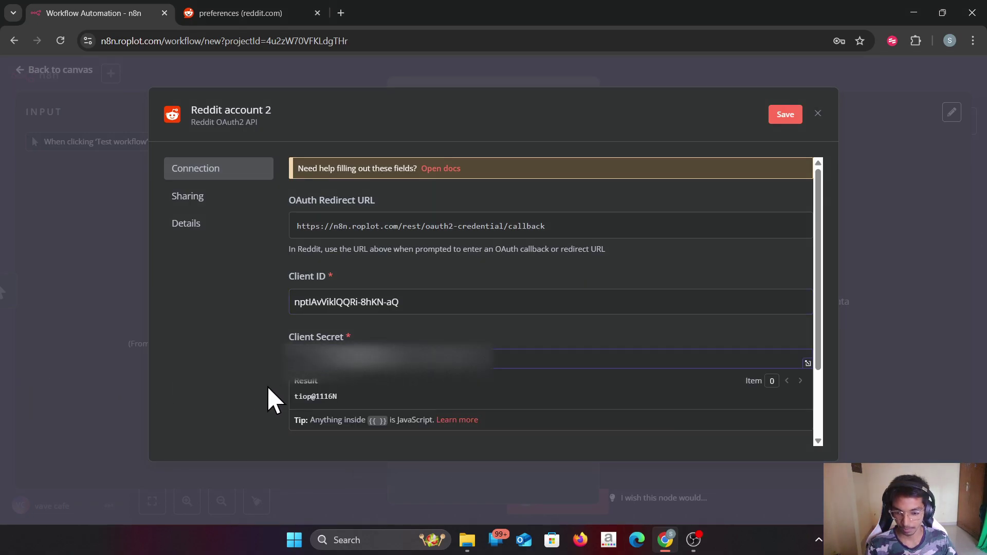
{"action": "key", "text": "ctrl+a"}
{"action": "key", "text": "ctrl+v"}
{"action": "key", "text": "ctrl+a"}
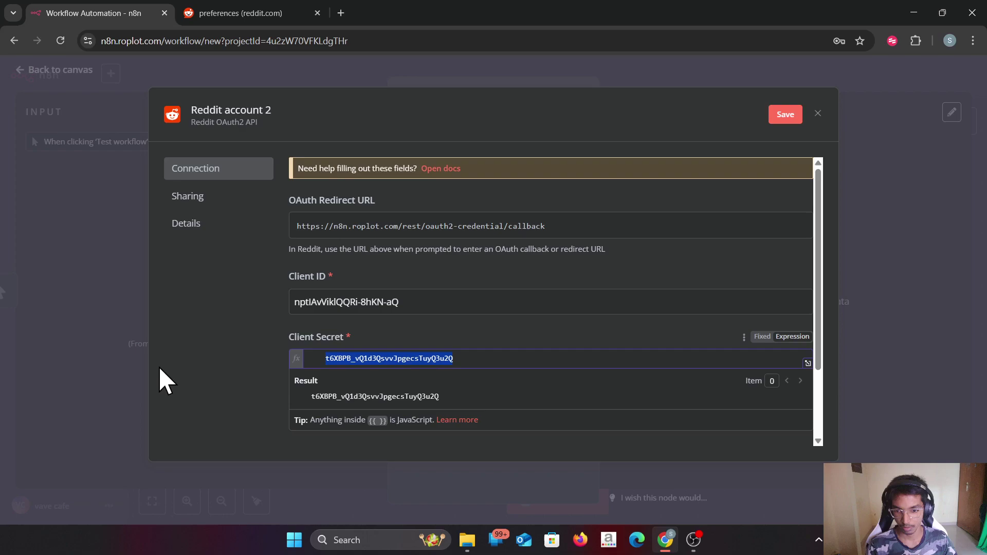
{"action": "left_click", "coordinate": [327, 359]}
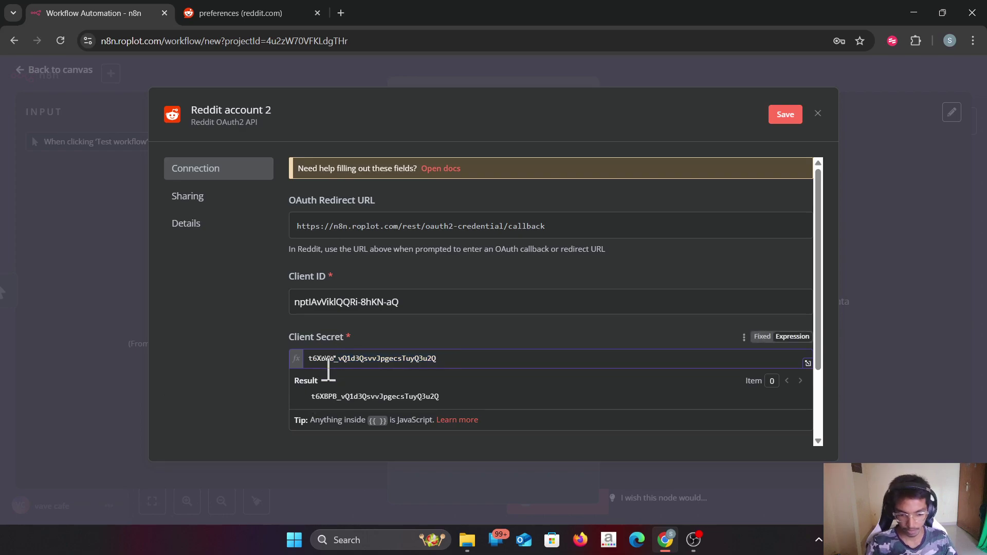
{"action": "left_click", "coordinate": [241, 12]}
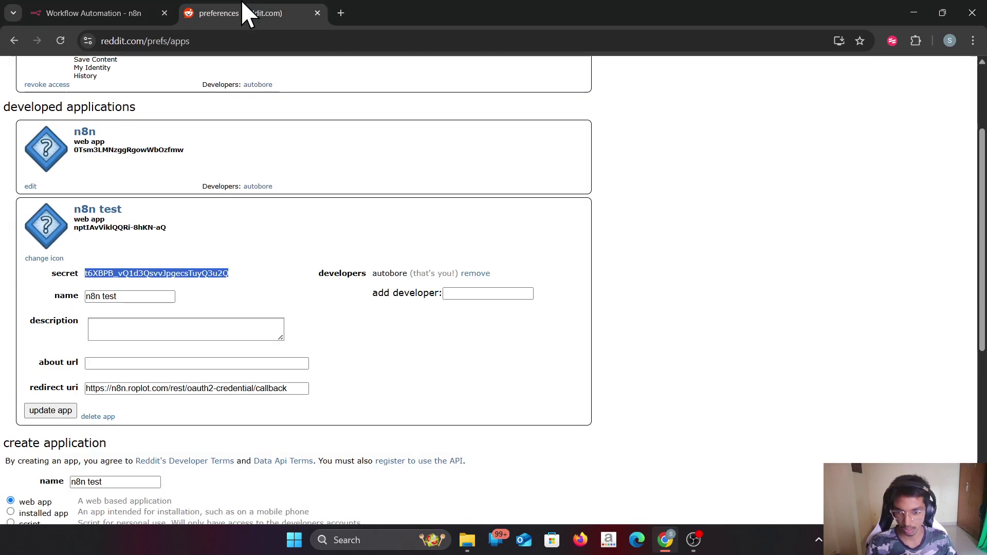
Allow n8n access to the Reddit account, then close the connected credential.
{"action": "left_click", "coordinate": [92, 12]}
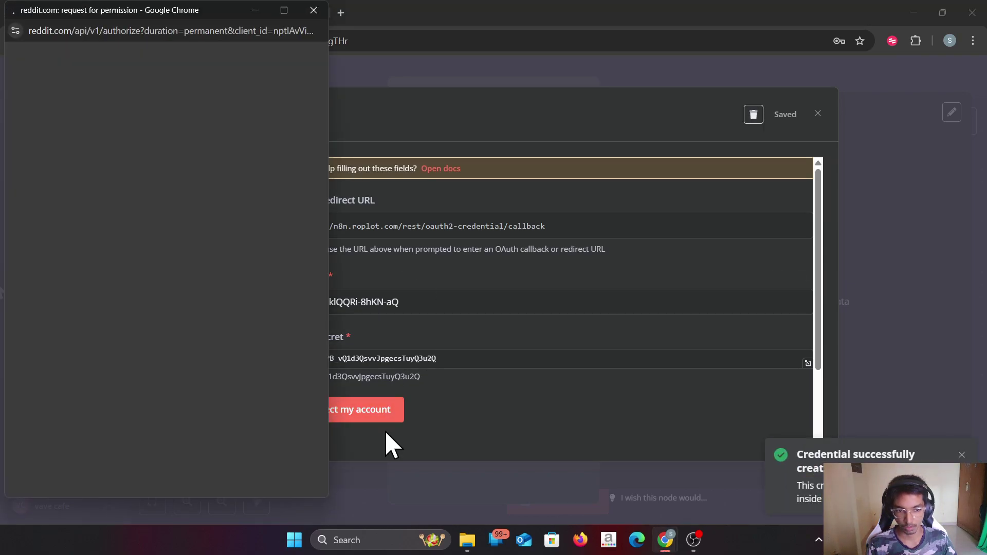
{"action": "left_click", "coordinate": [205, 368]}
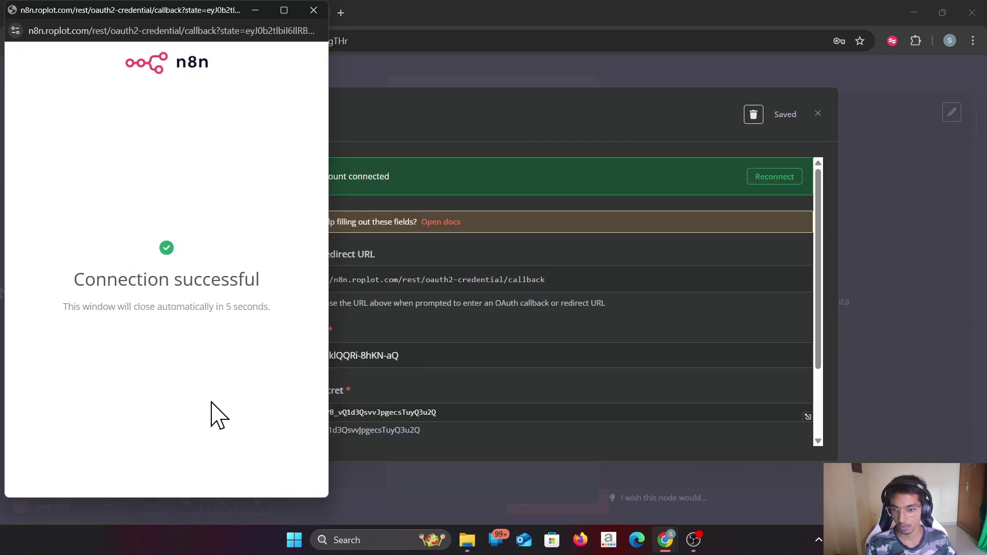
{"action": "left_click", "coordinate": [315, 14]}
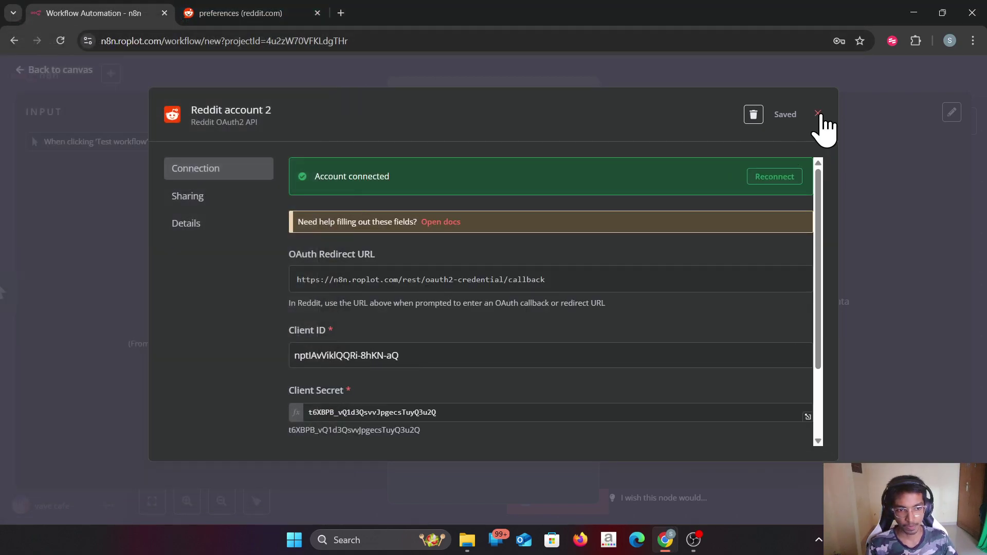
Set the Reddit node to Operation Get Many, Subreddit 'n8n' and Limit 1.
{"action": "left_click", "coordinate": [818, 114]}
{"action": "left_click", "coordinate": [459, 249]}
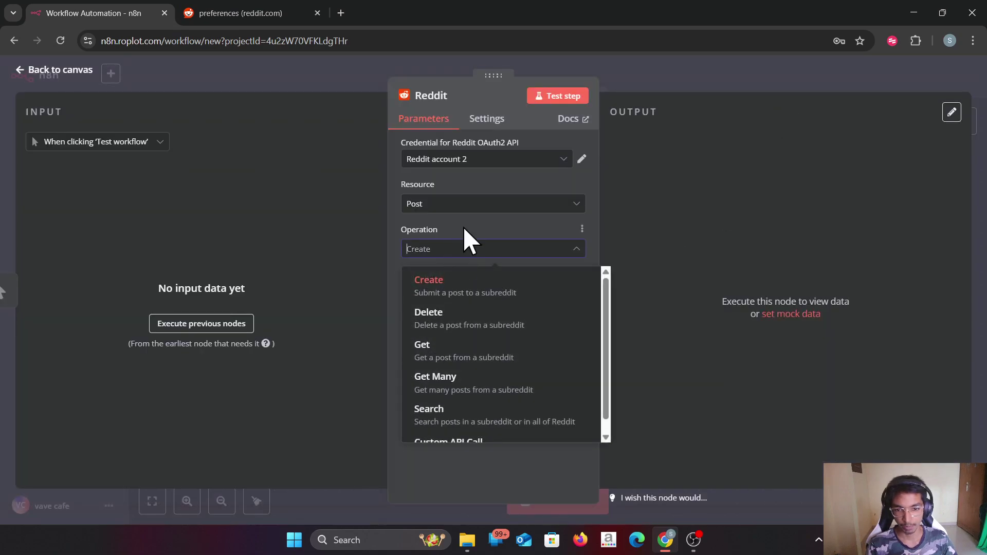
{"action": "left_click", "coordinate": [483, 356]}
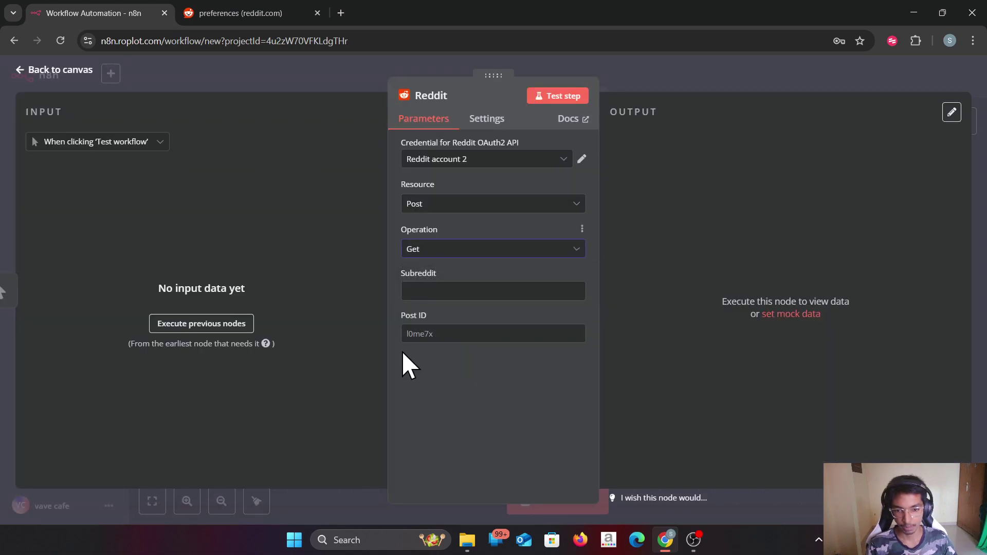
{"action": "left_click", "coordinate": [468, 251]}
{"action": "left_click", "coordinate": [364, 270]}
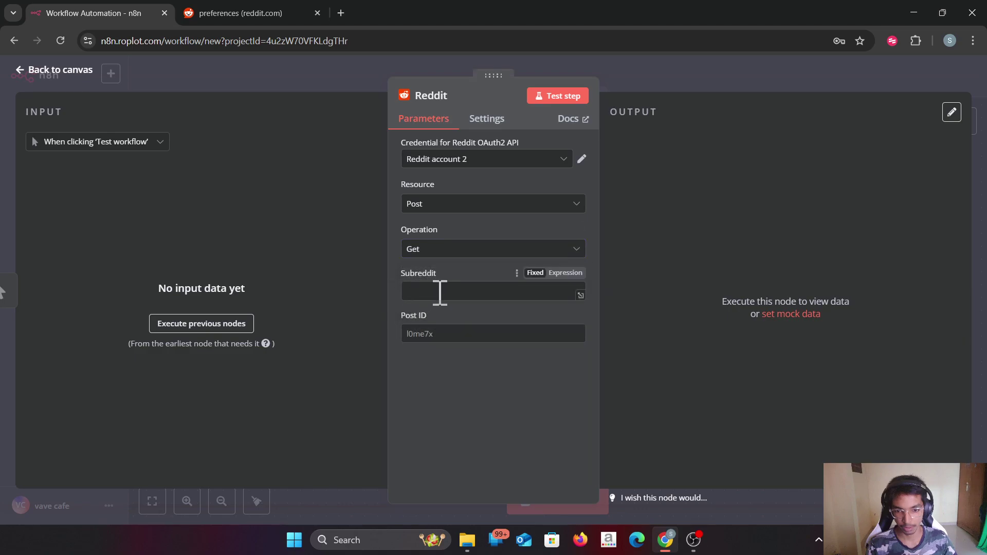
{"action": "left_click", "coordinate": [451, 249]}
{"action": "left_click", "coordinate": [432, 378]}
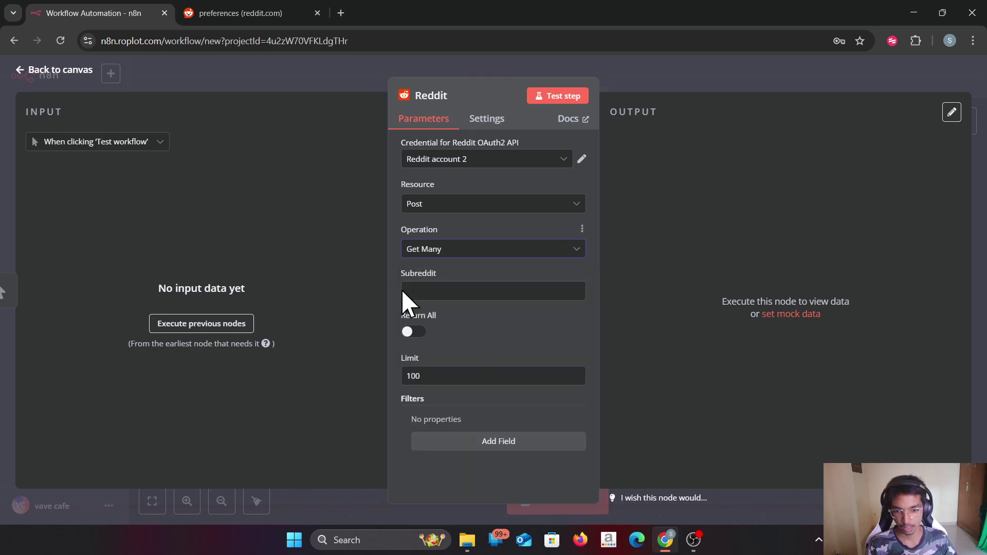
{"action": "left_click", "coordinate": [455, 291]}
{"action": "left_click", "coordinate": [436, 376]}
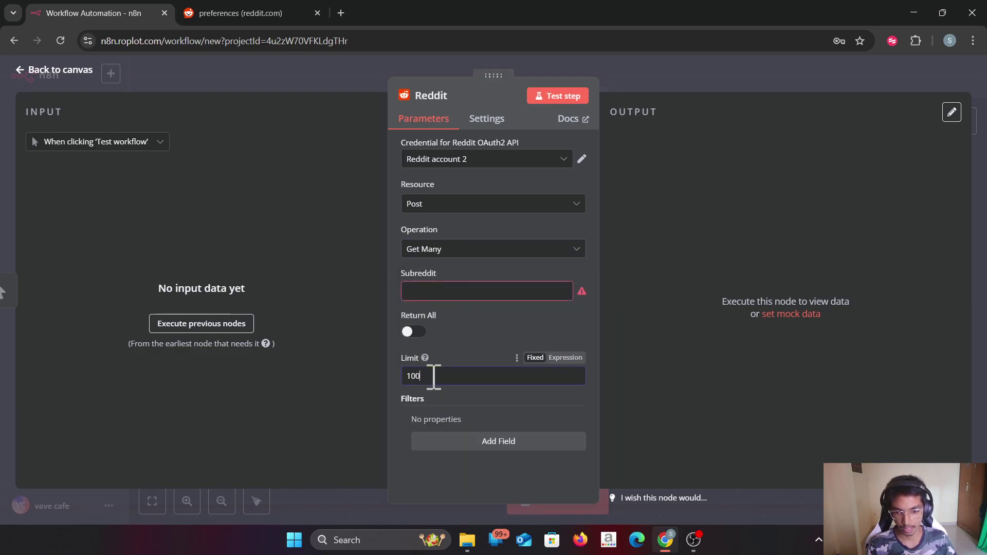
{"action": "key", "text": "BackSpace"}
{"action": "key", "text": "BackSpace"}
{"action": "left_click", "coordinate": [444, 291]}
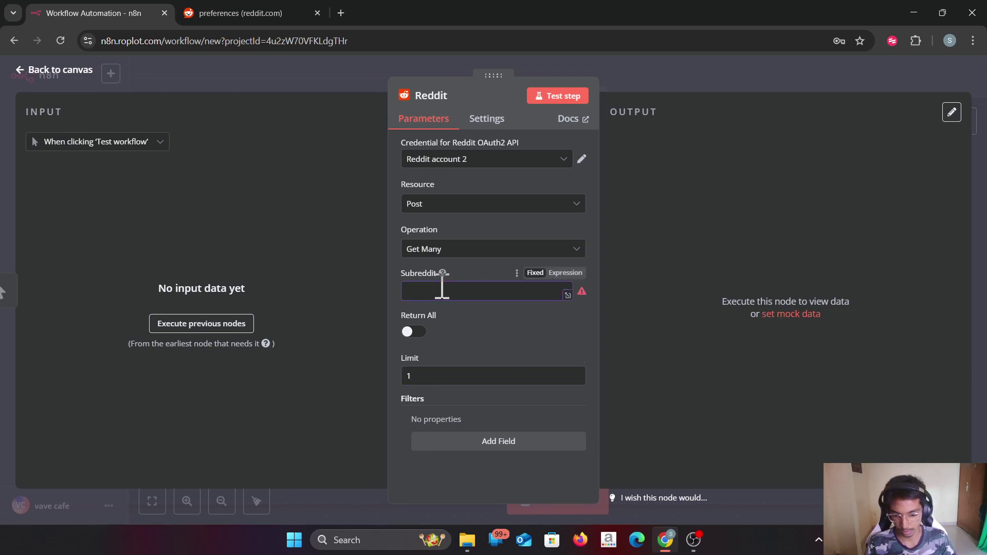
{"action": "type", "text": "n8n"}
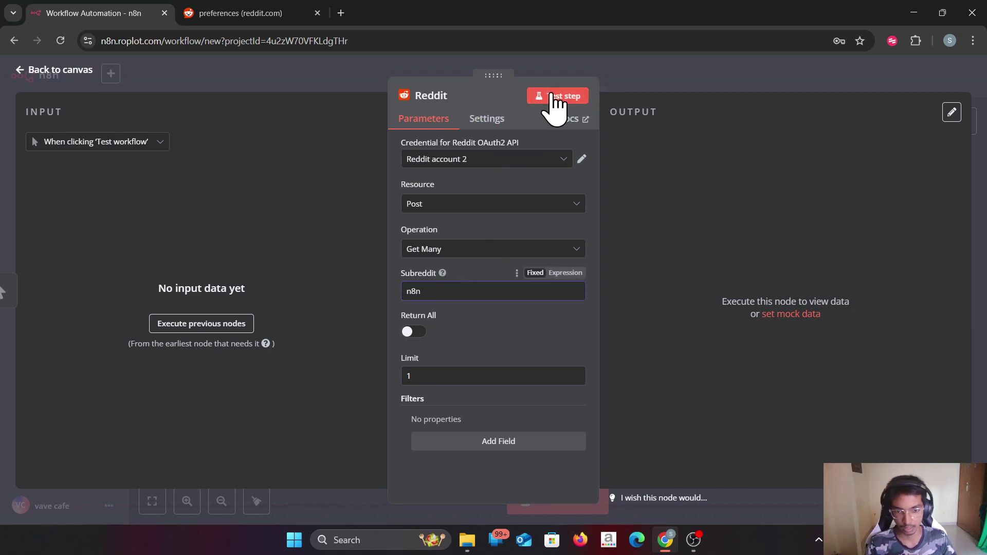
Test the Reddit step and show the one returned r/n8n post as JSON.
{"action": "left_click", "coordinate": [556, 96]}
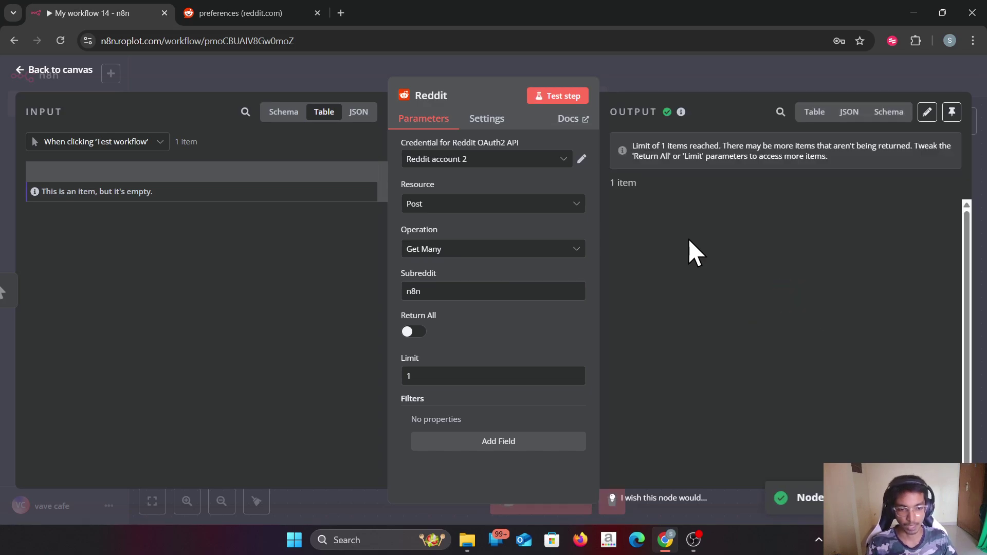
{"action": "left_click", "coordinate": [848, 112]}
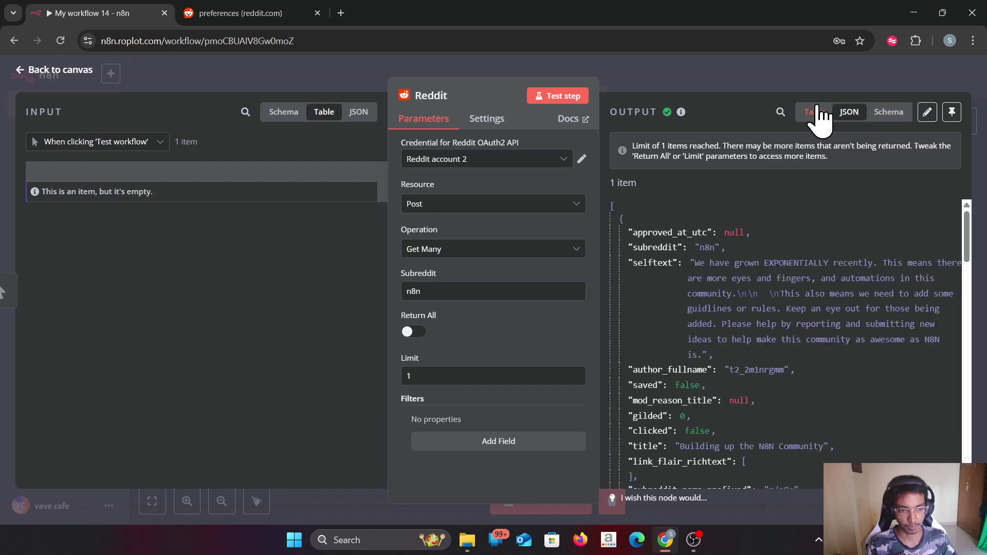
{"action": "left_click", "coordinate": [817, 112]}
{"action": "left_click", "coordinate": [850, 112]}
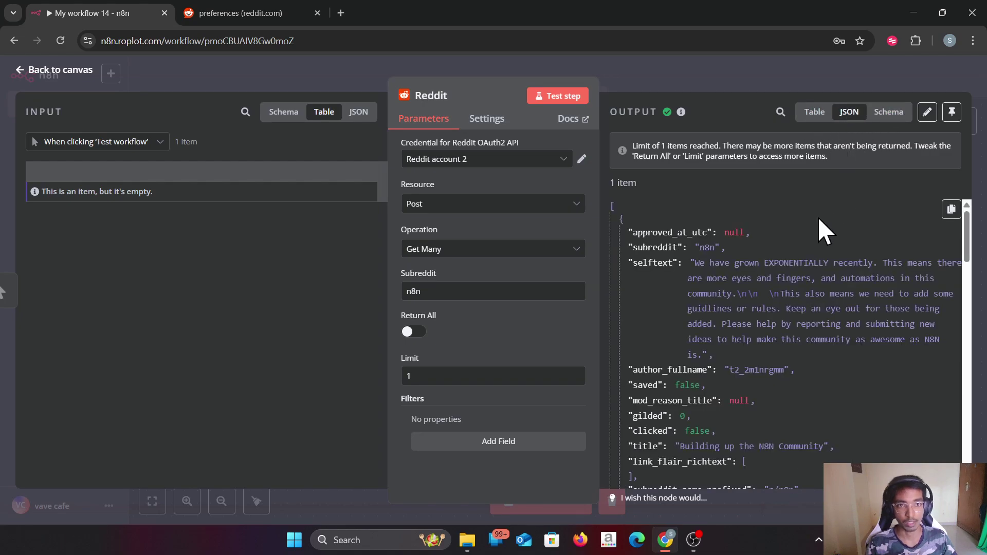